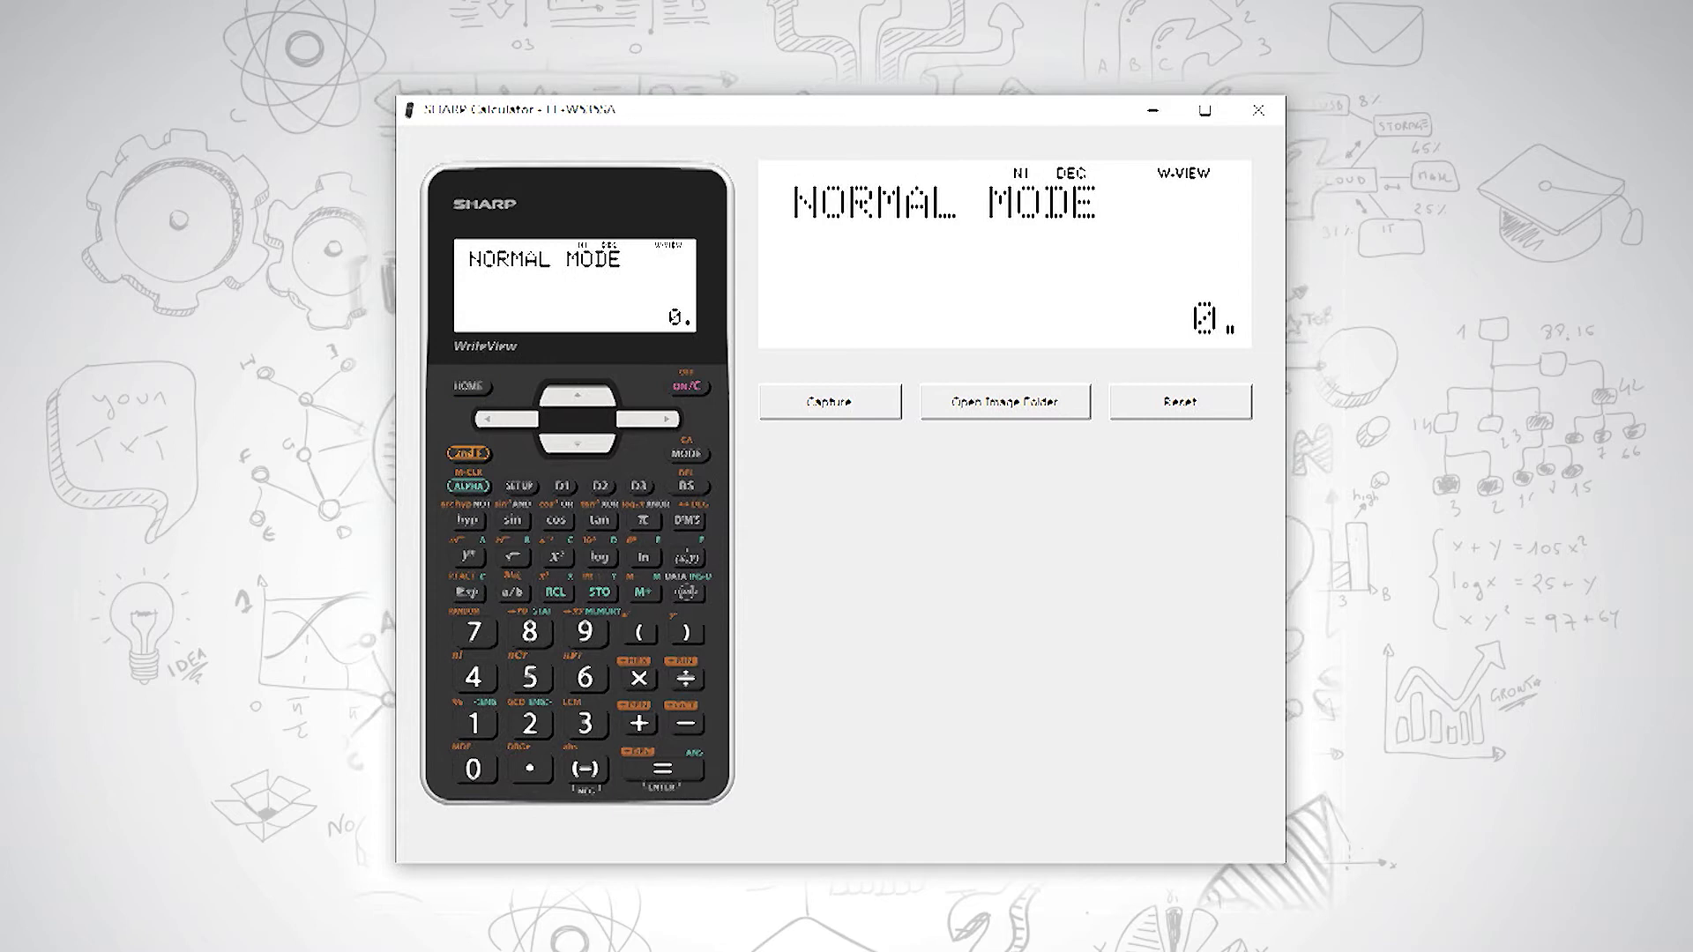
Step: Put the calculator into TABLE mode using MODE then 2
click(685, 454)
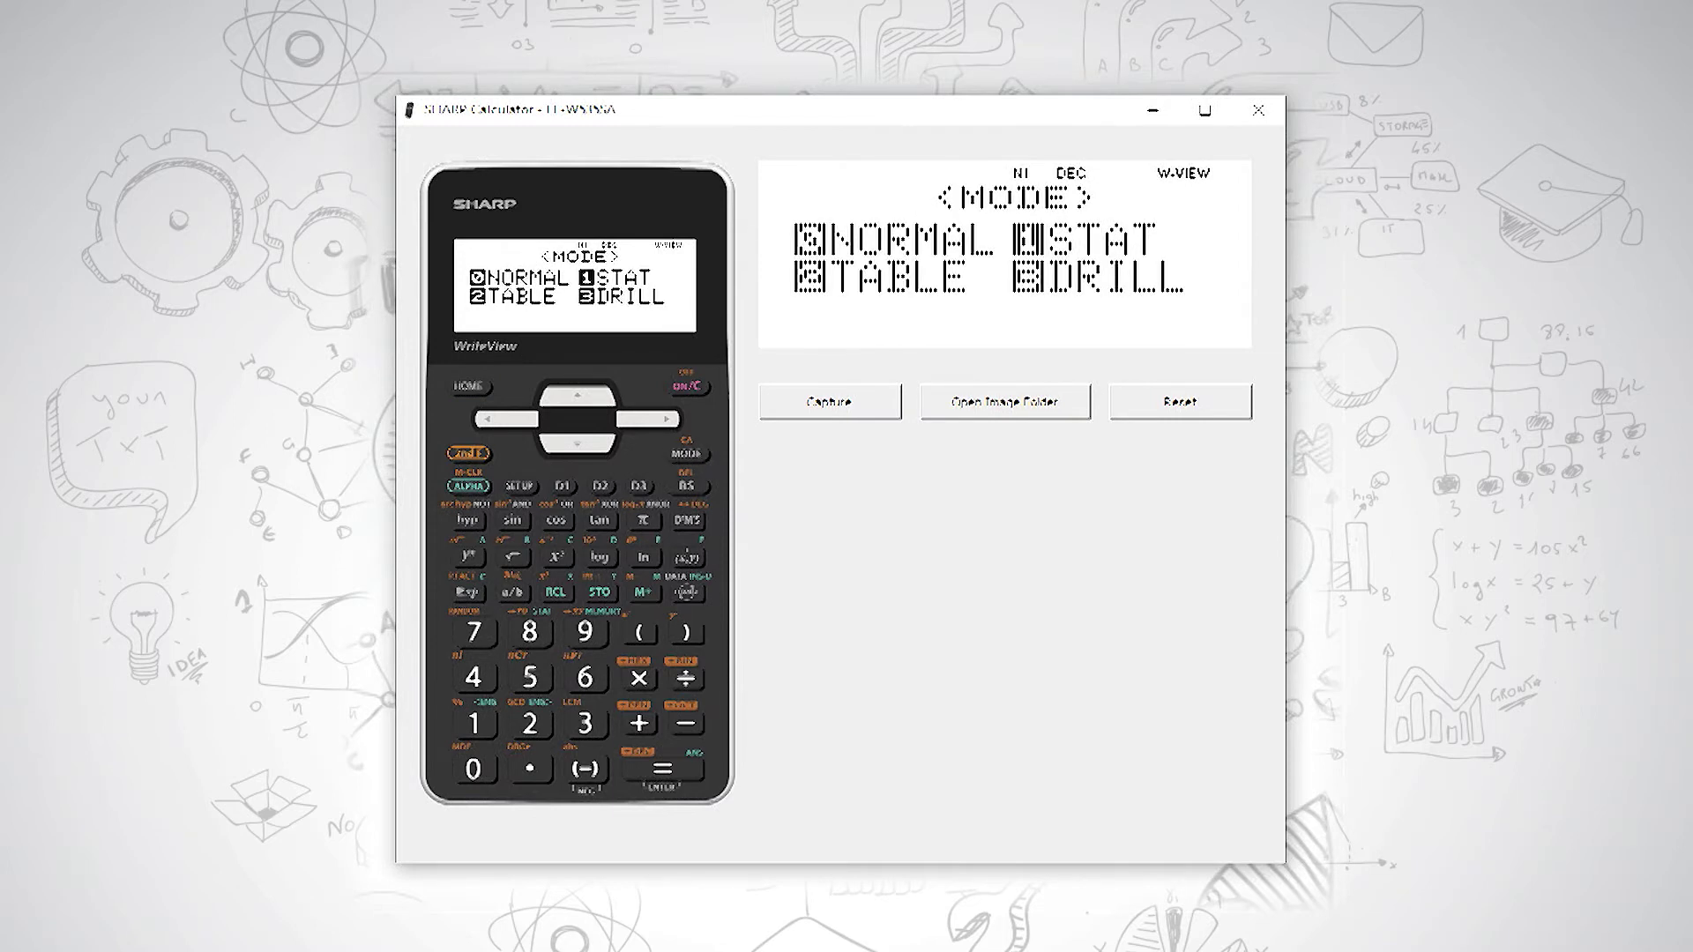
key(2)
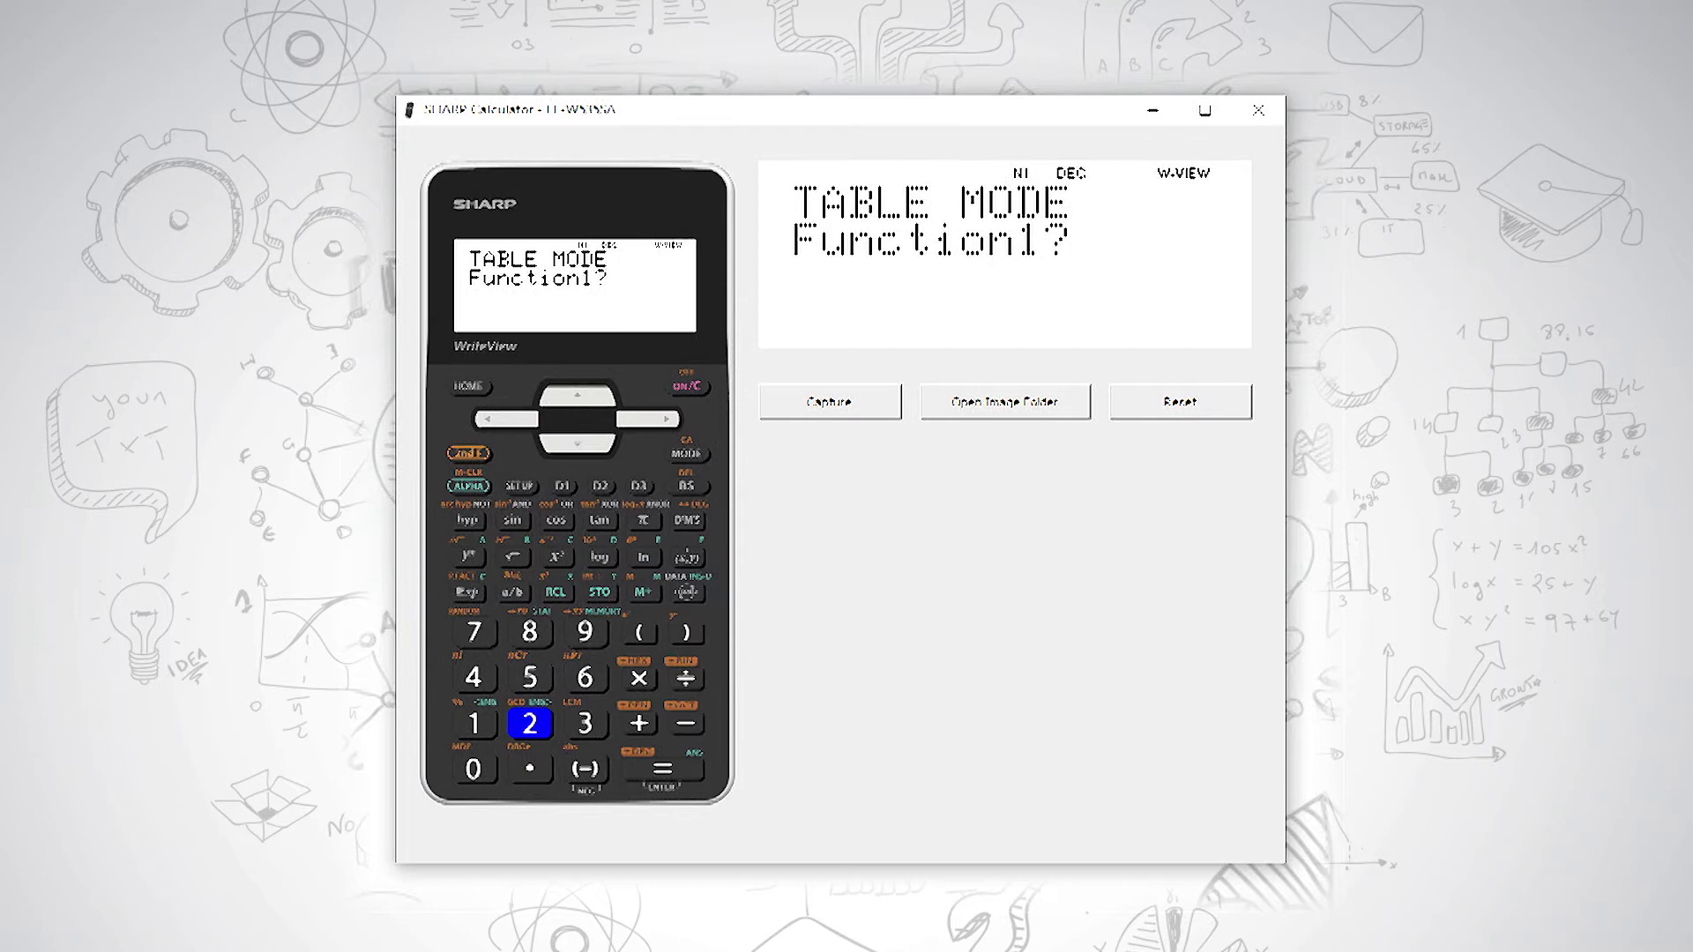
Step: Enter the fraction 36/X as Function1 and confirm it
key(3)
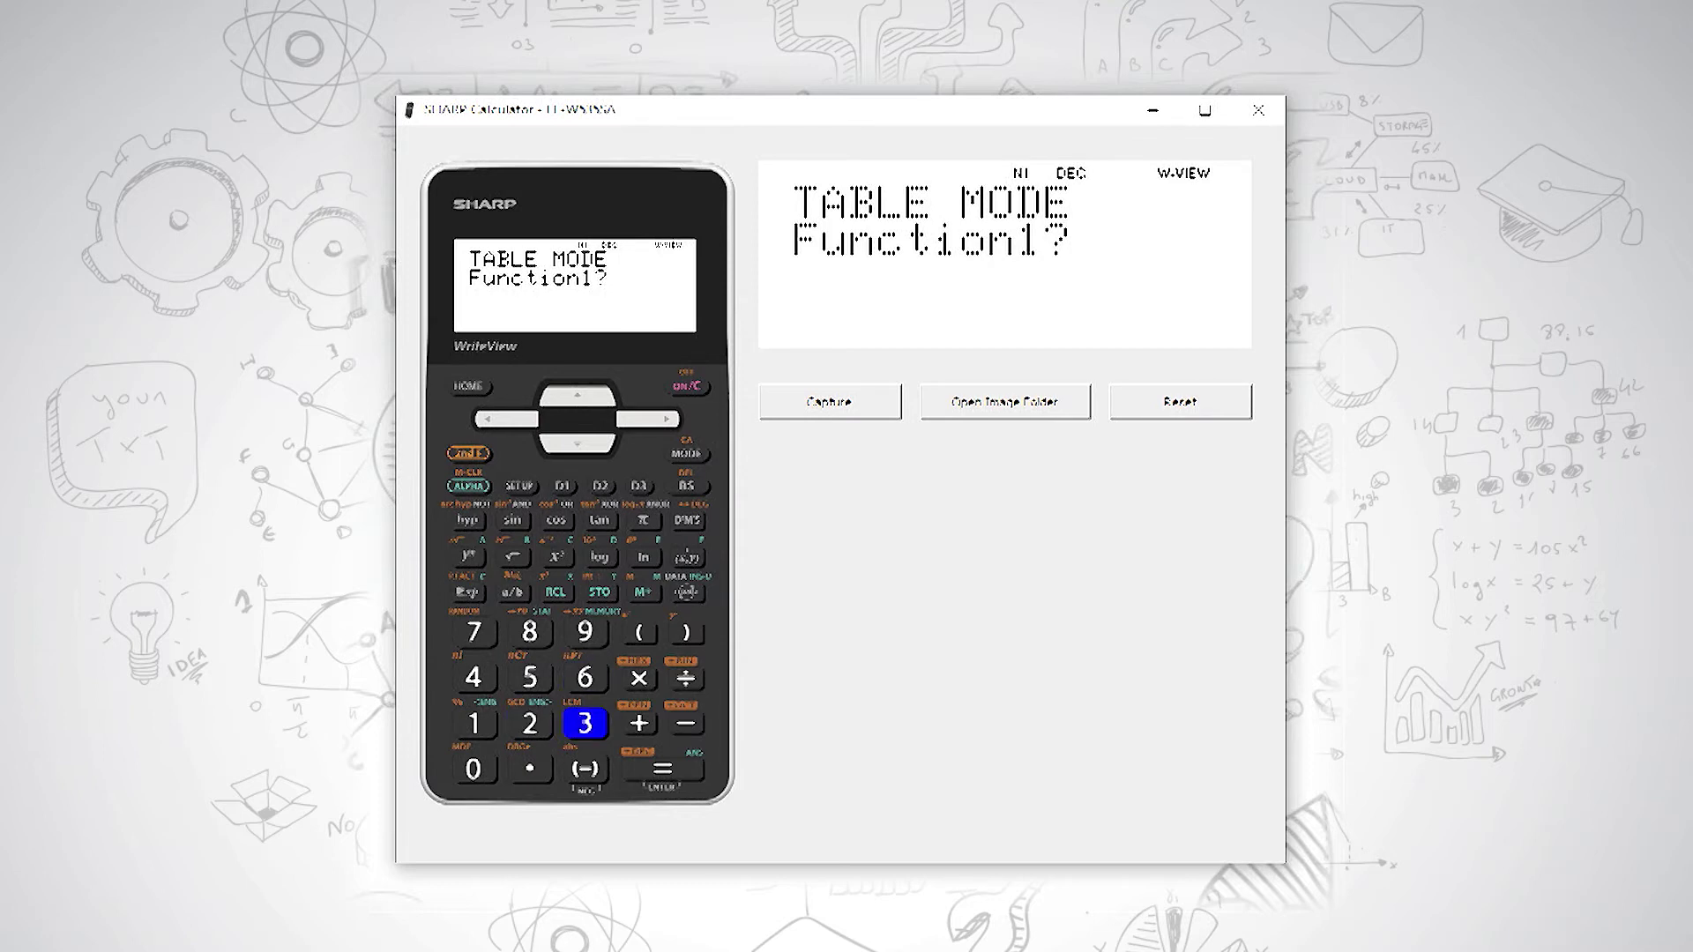
key(6)
text(36)
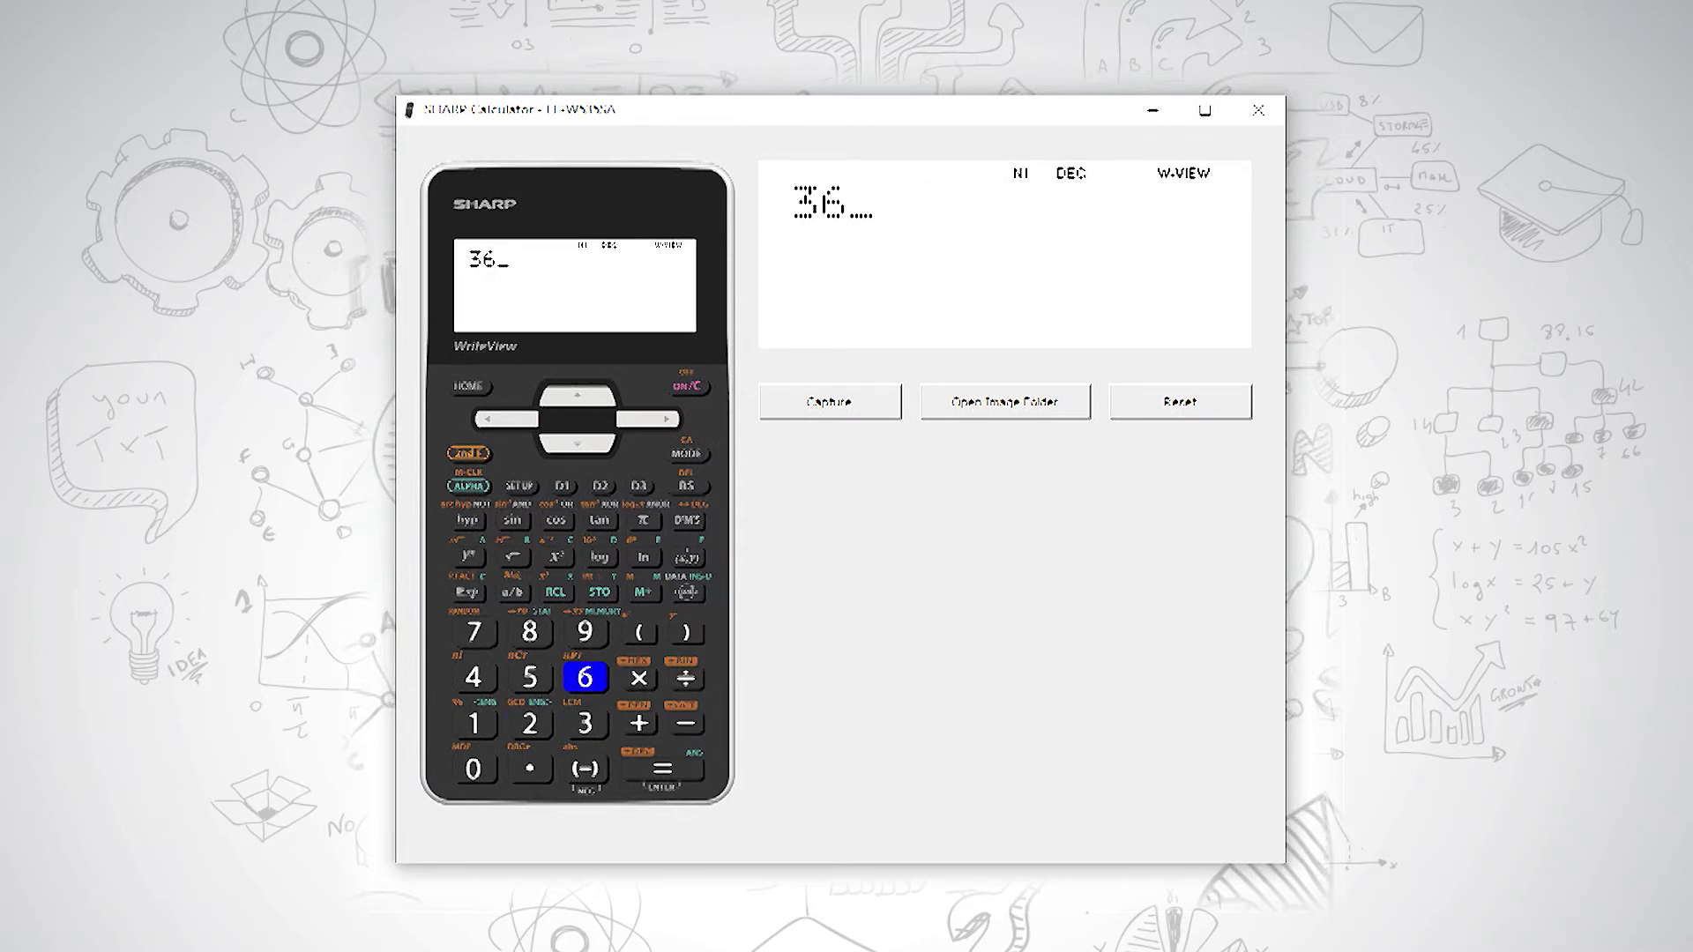
key(slash)
click(511, 592)
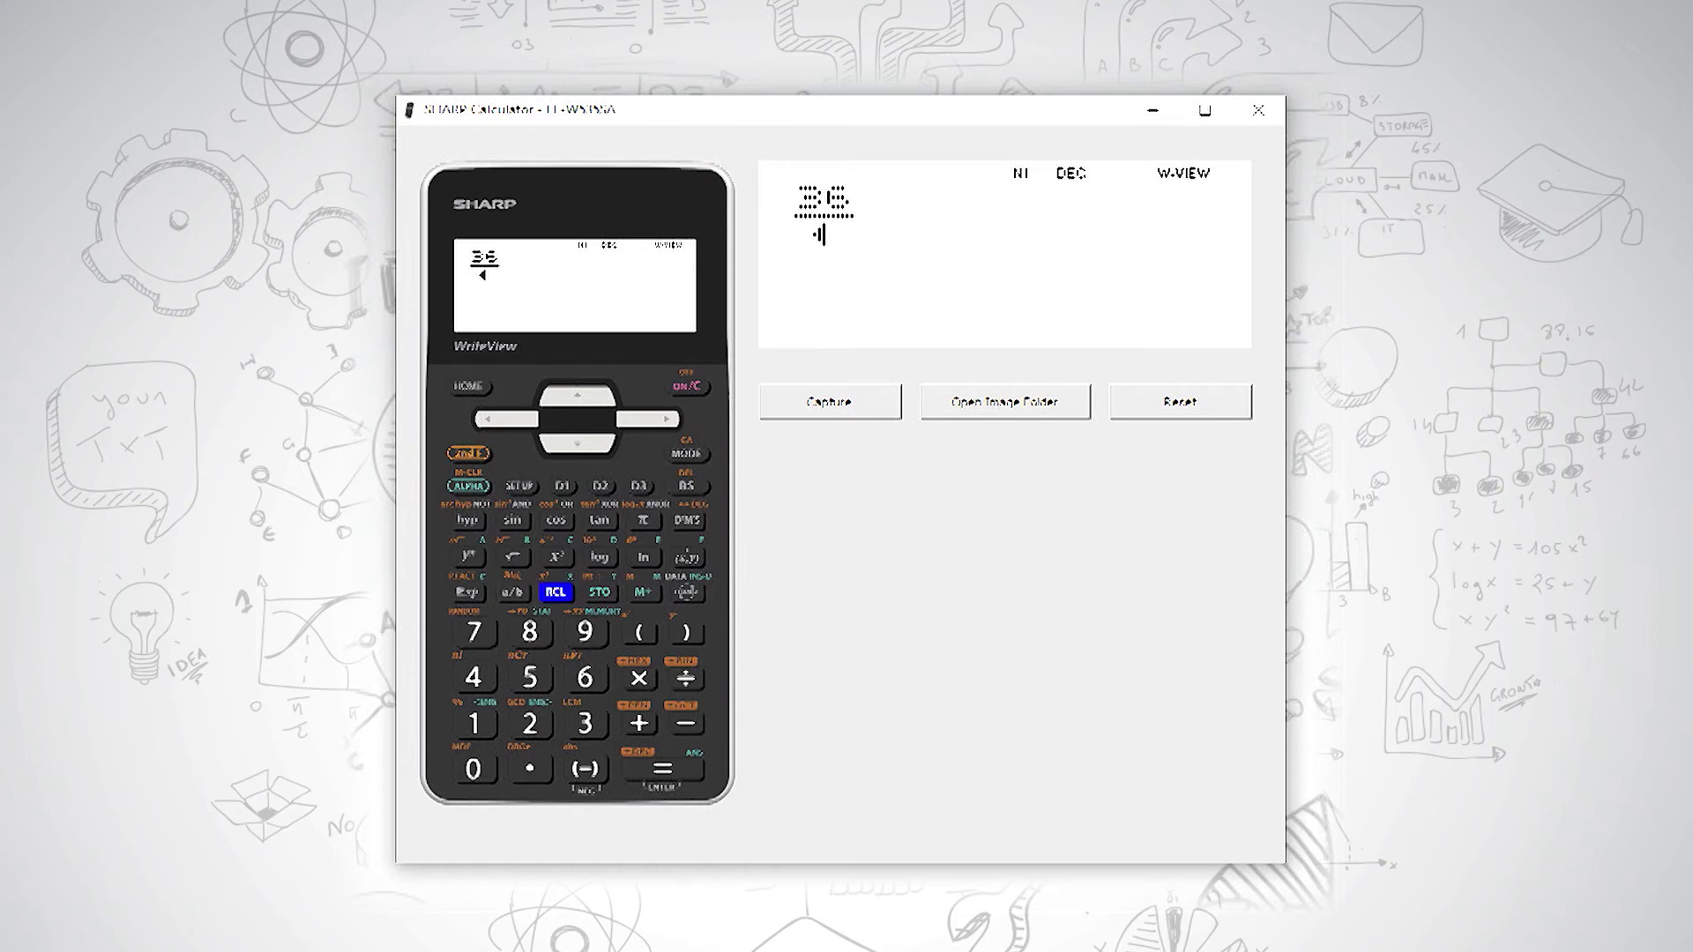
click(556, 590)
click(661, 769)
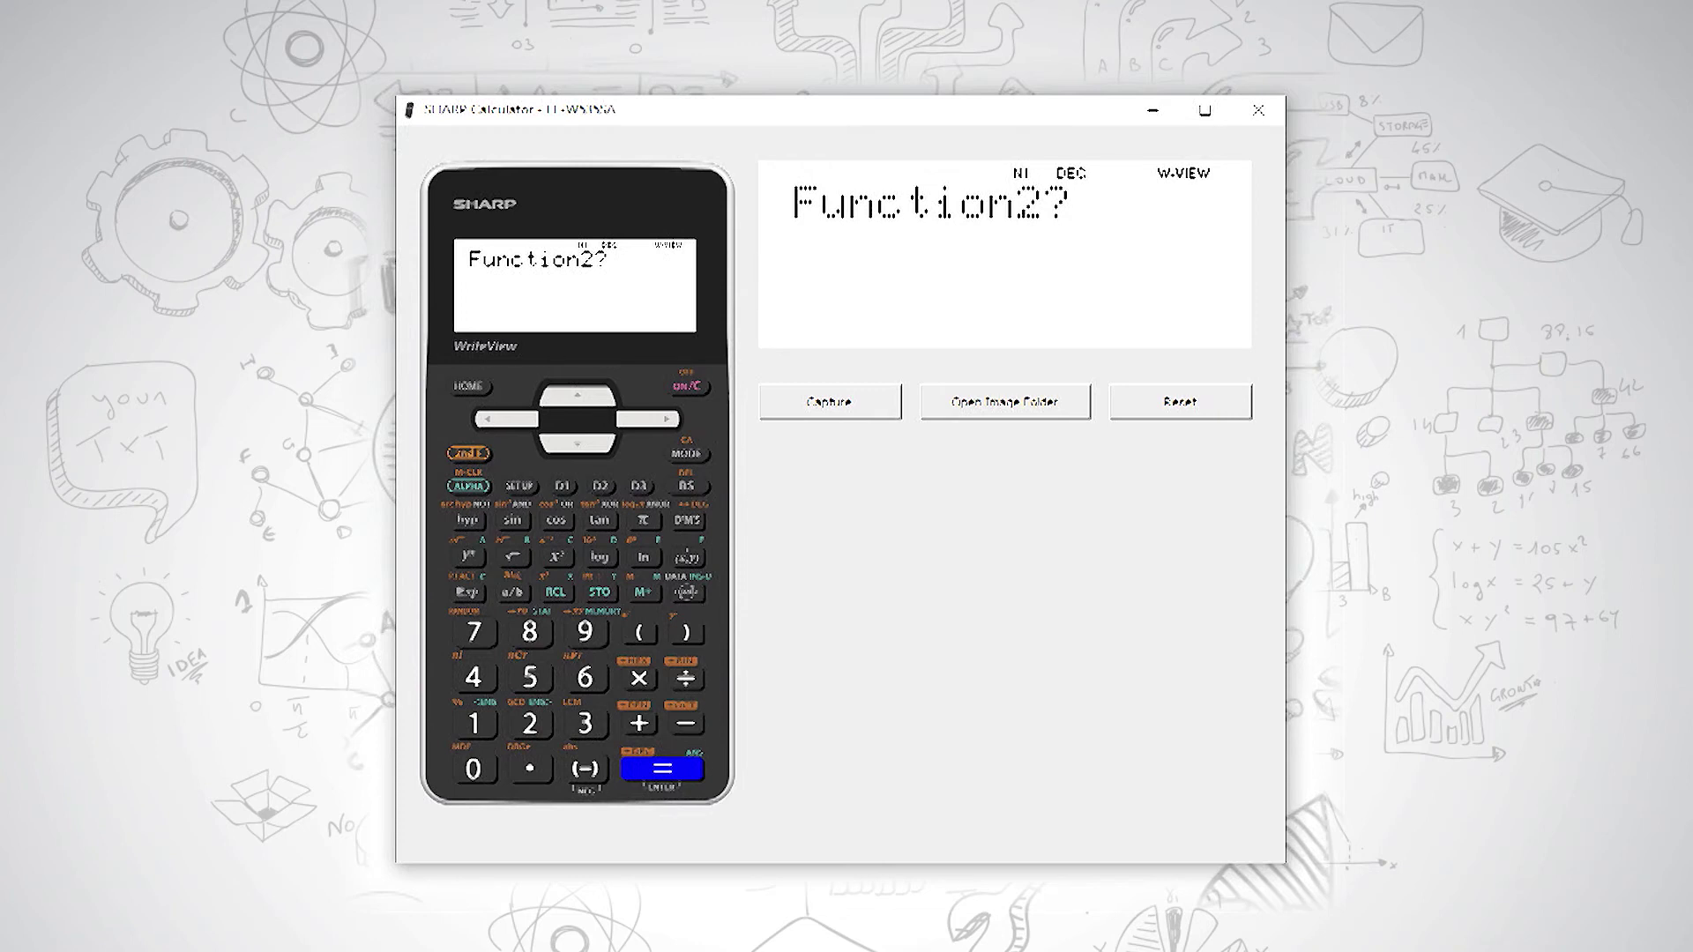
Step: Leave Function2 blank and accept X start 0 and step 1 to generate the table
click(662, 768)
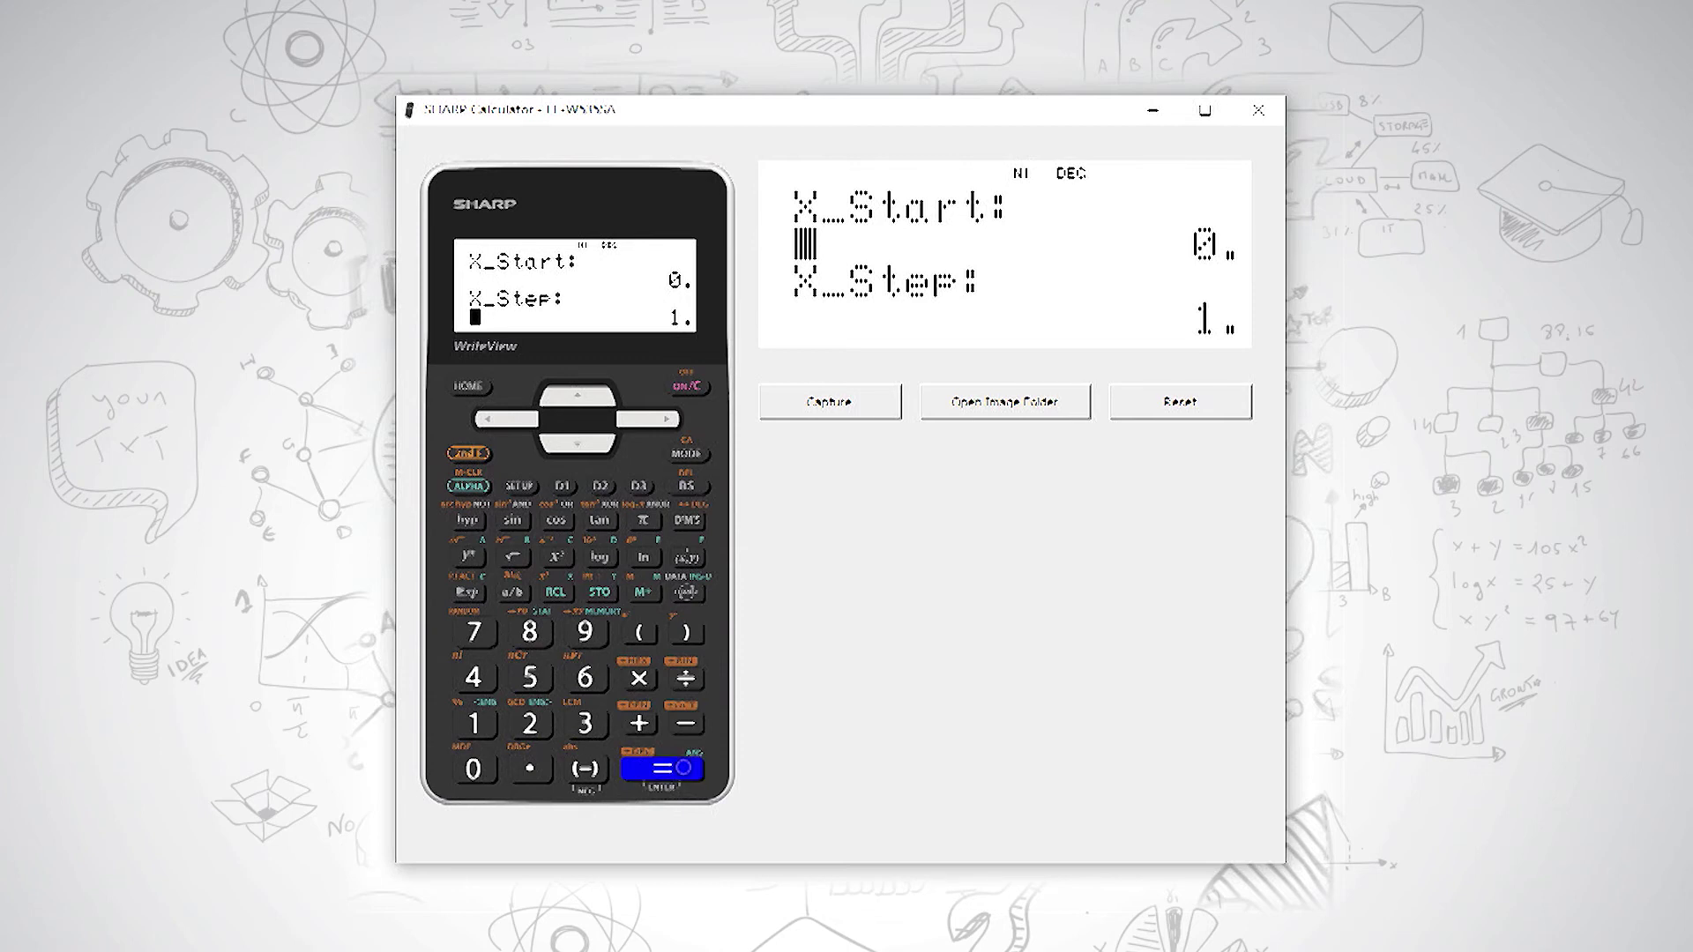
click(661, 768)
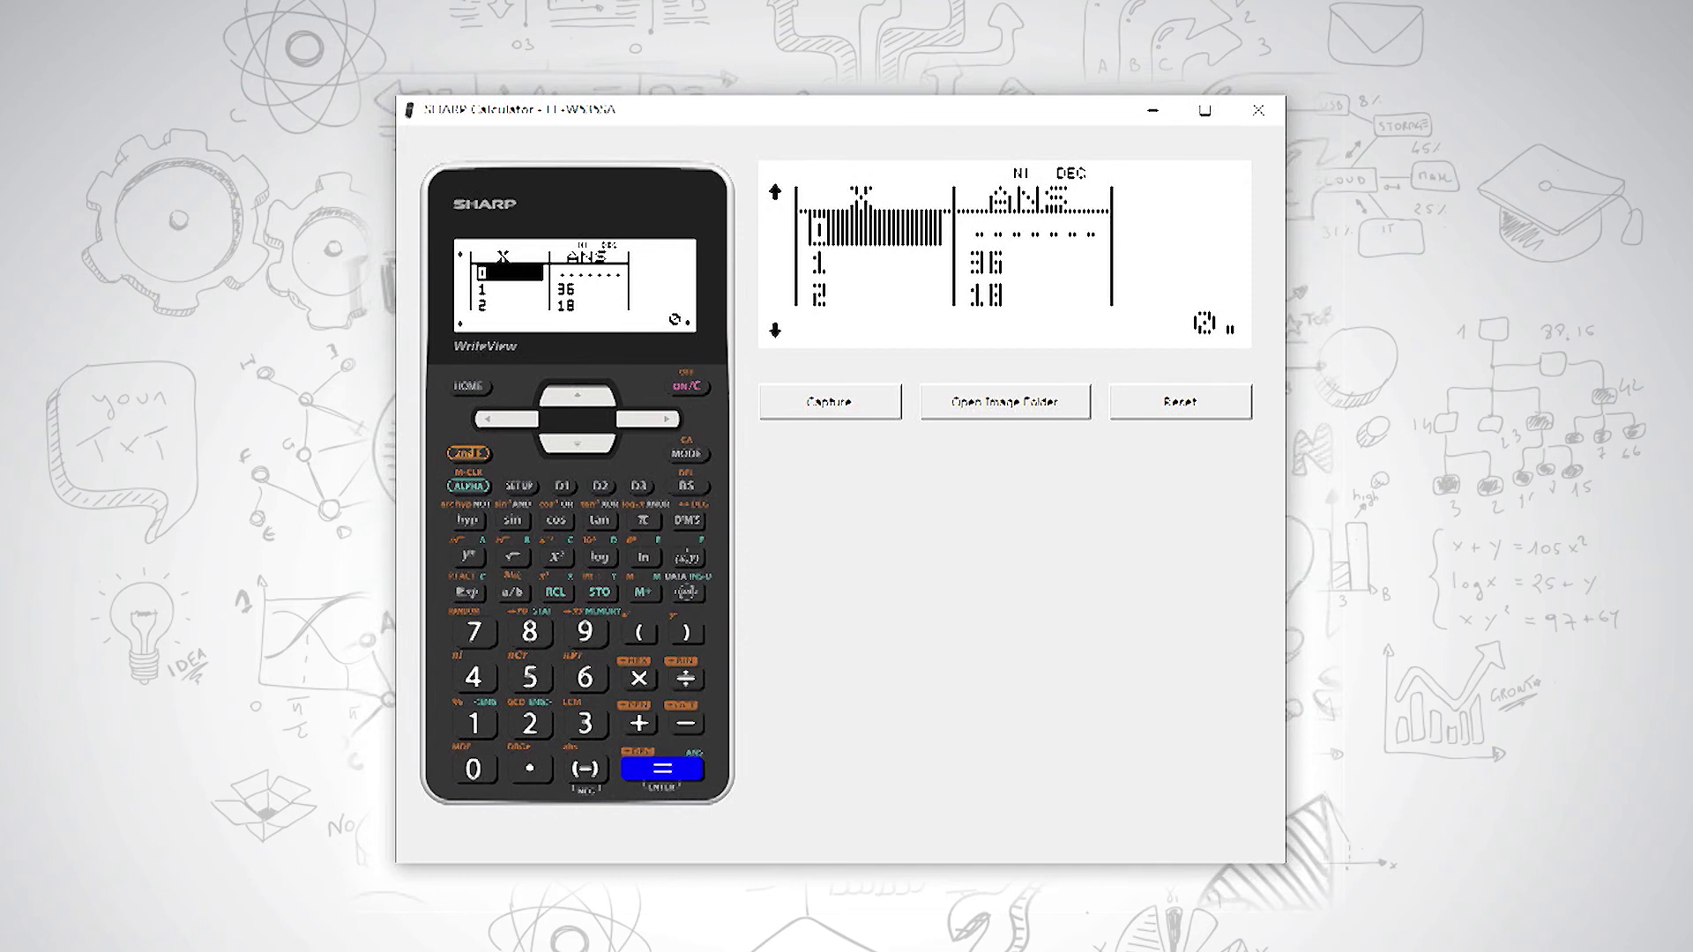
Step: Check the 36/X column, finding 36 at X = 1, then return to the X column
key(Right)
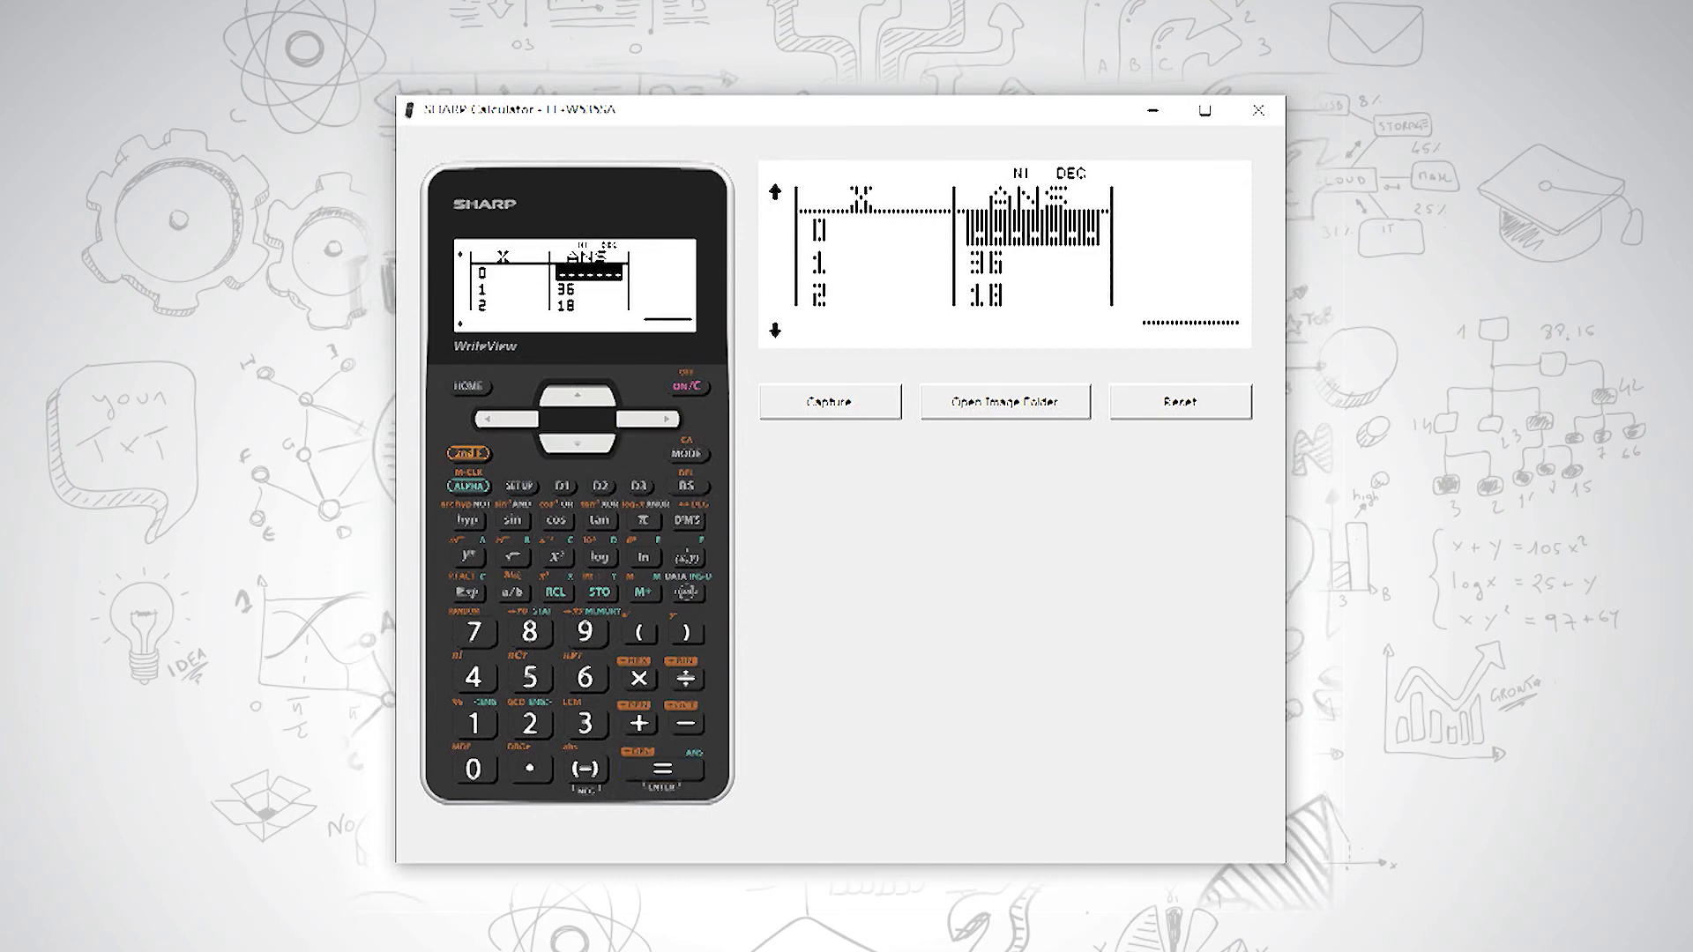
key(Down)
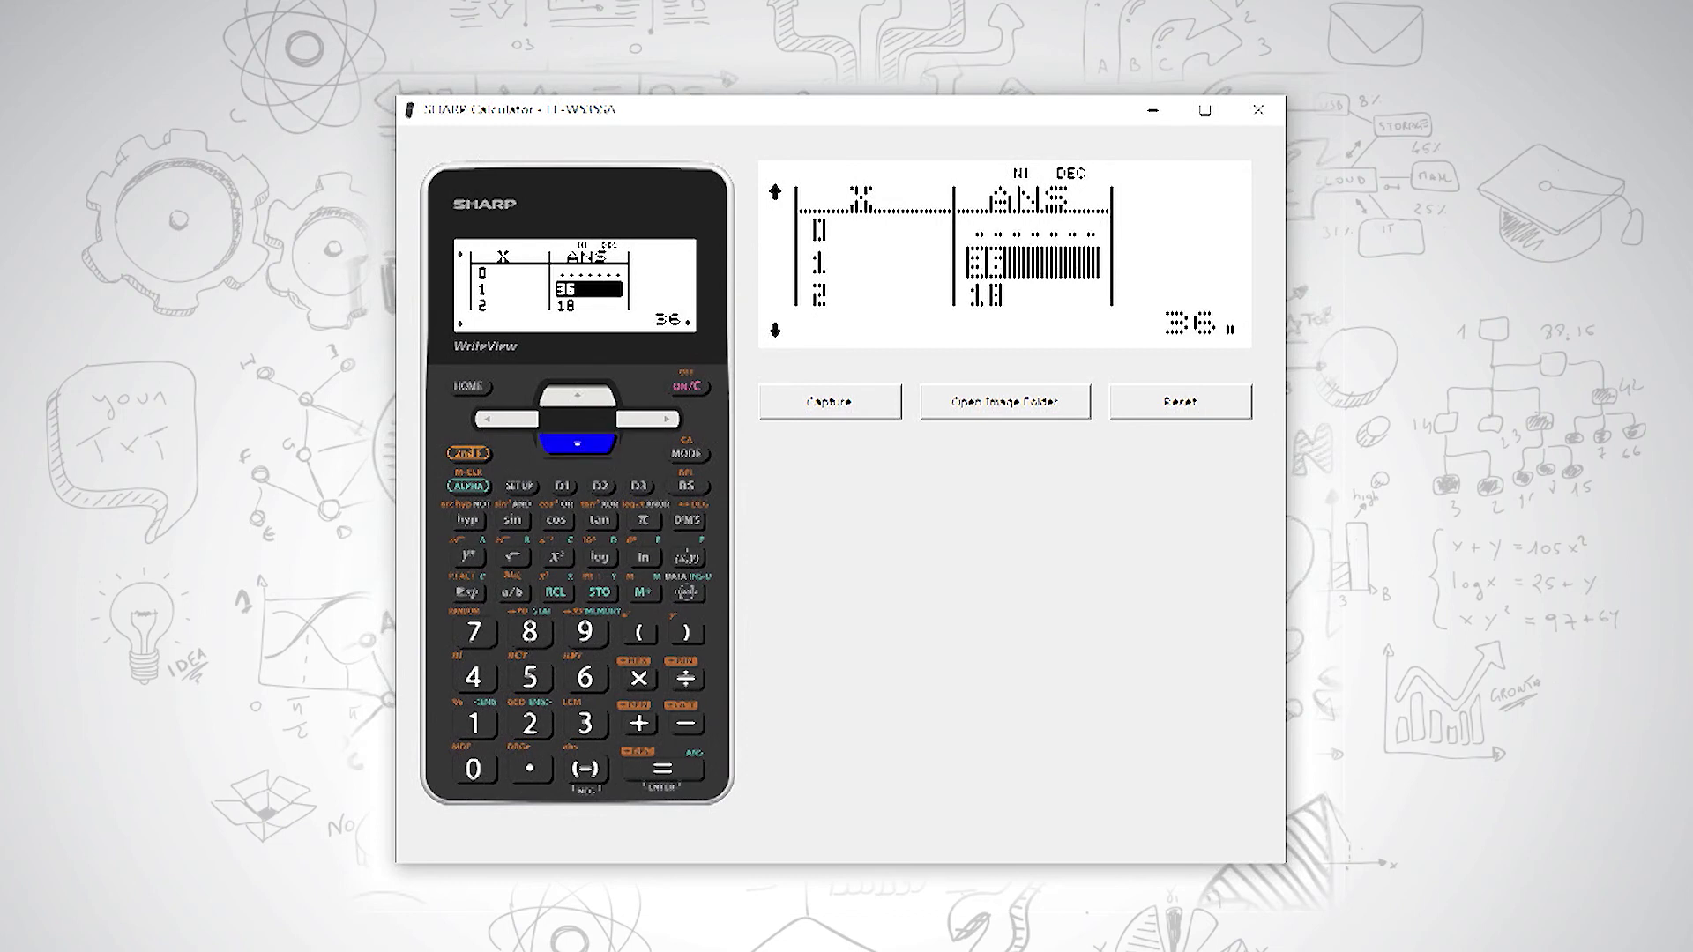
key(Up)
key(Left)
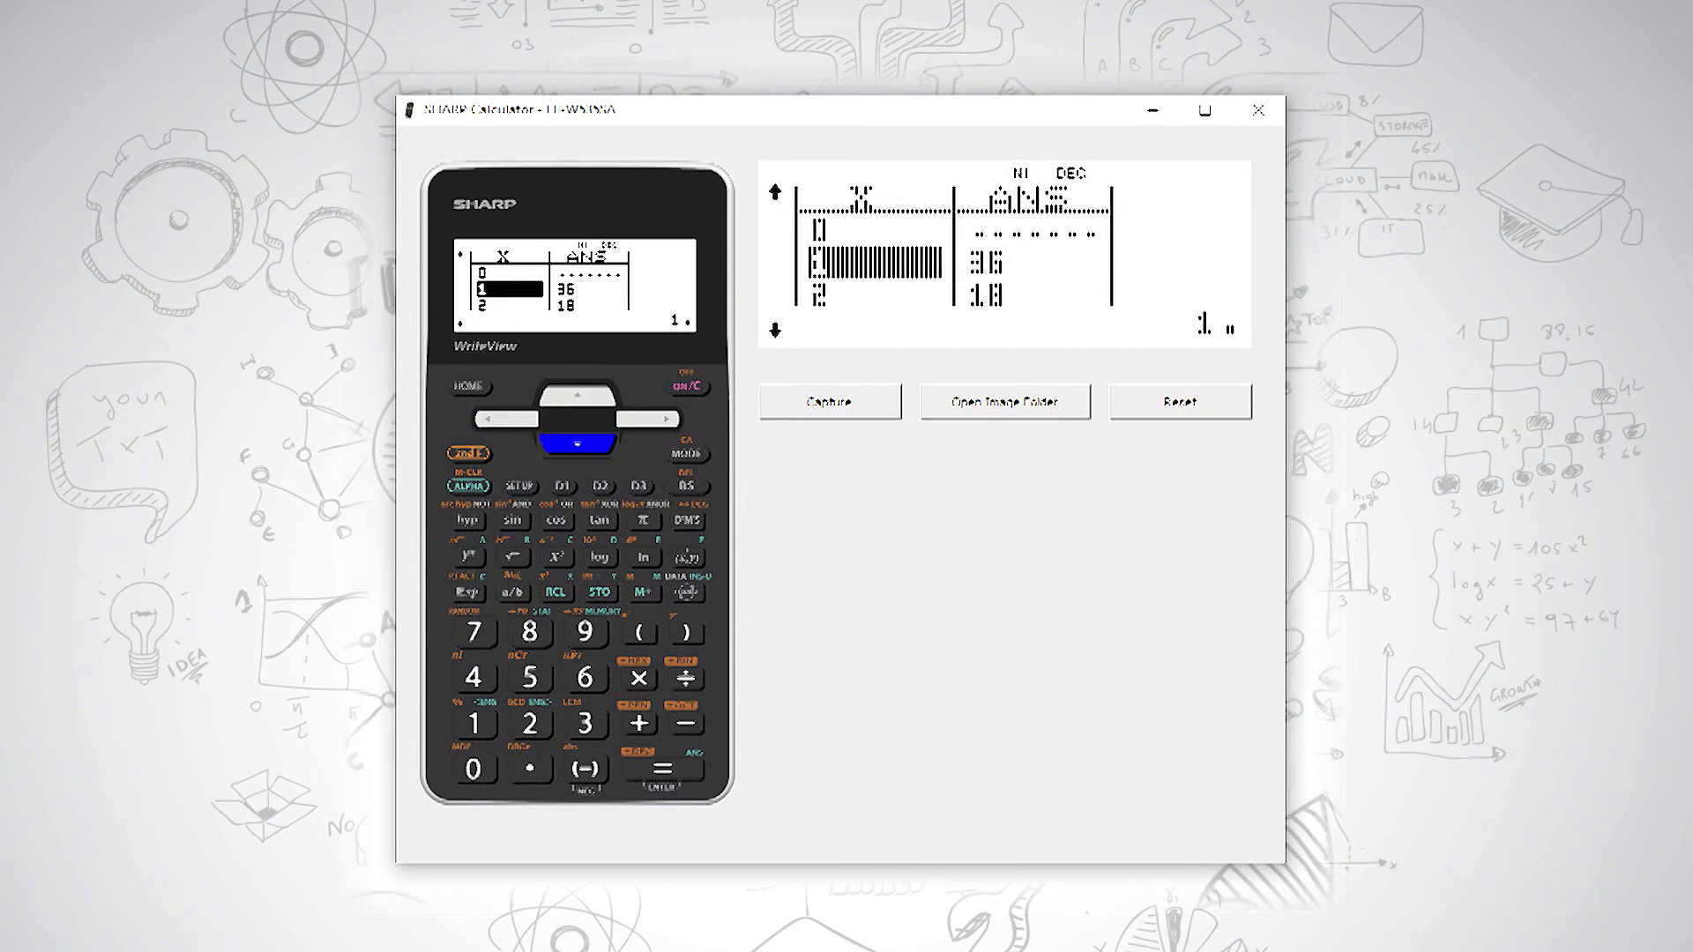
Step: Scroll down to X = 6, reading 12, 9, 7.2 and 6 for X = 3 to 6
key(Down)
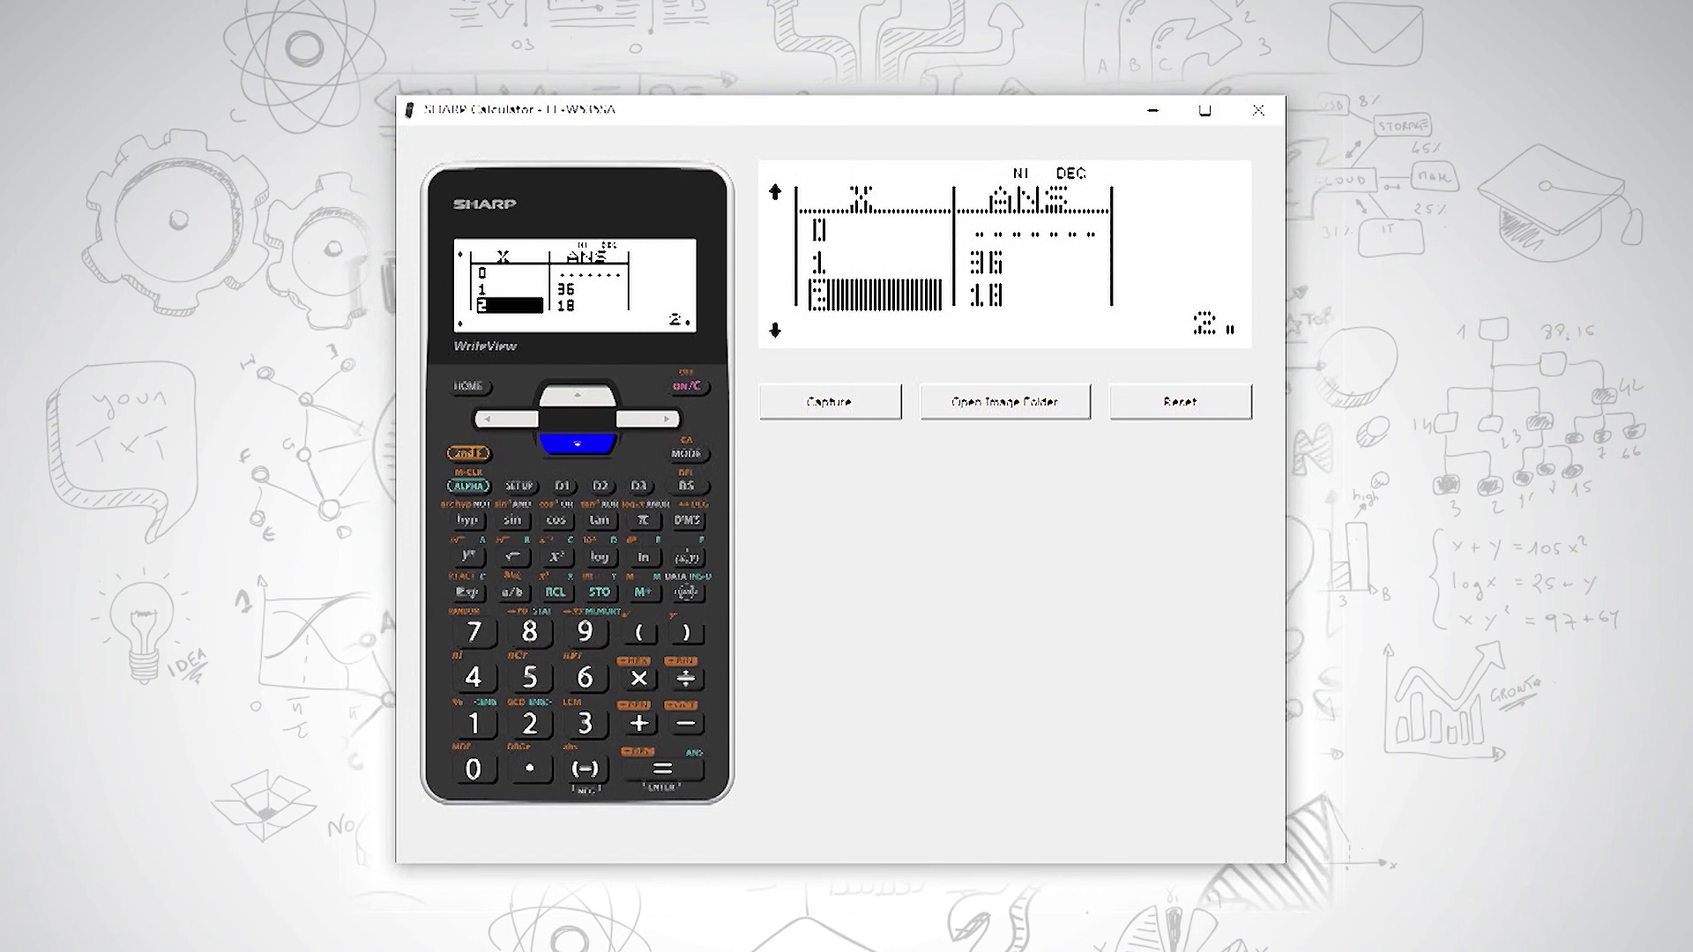
key(Down)
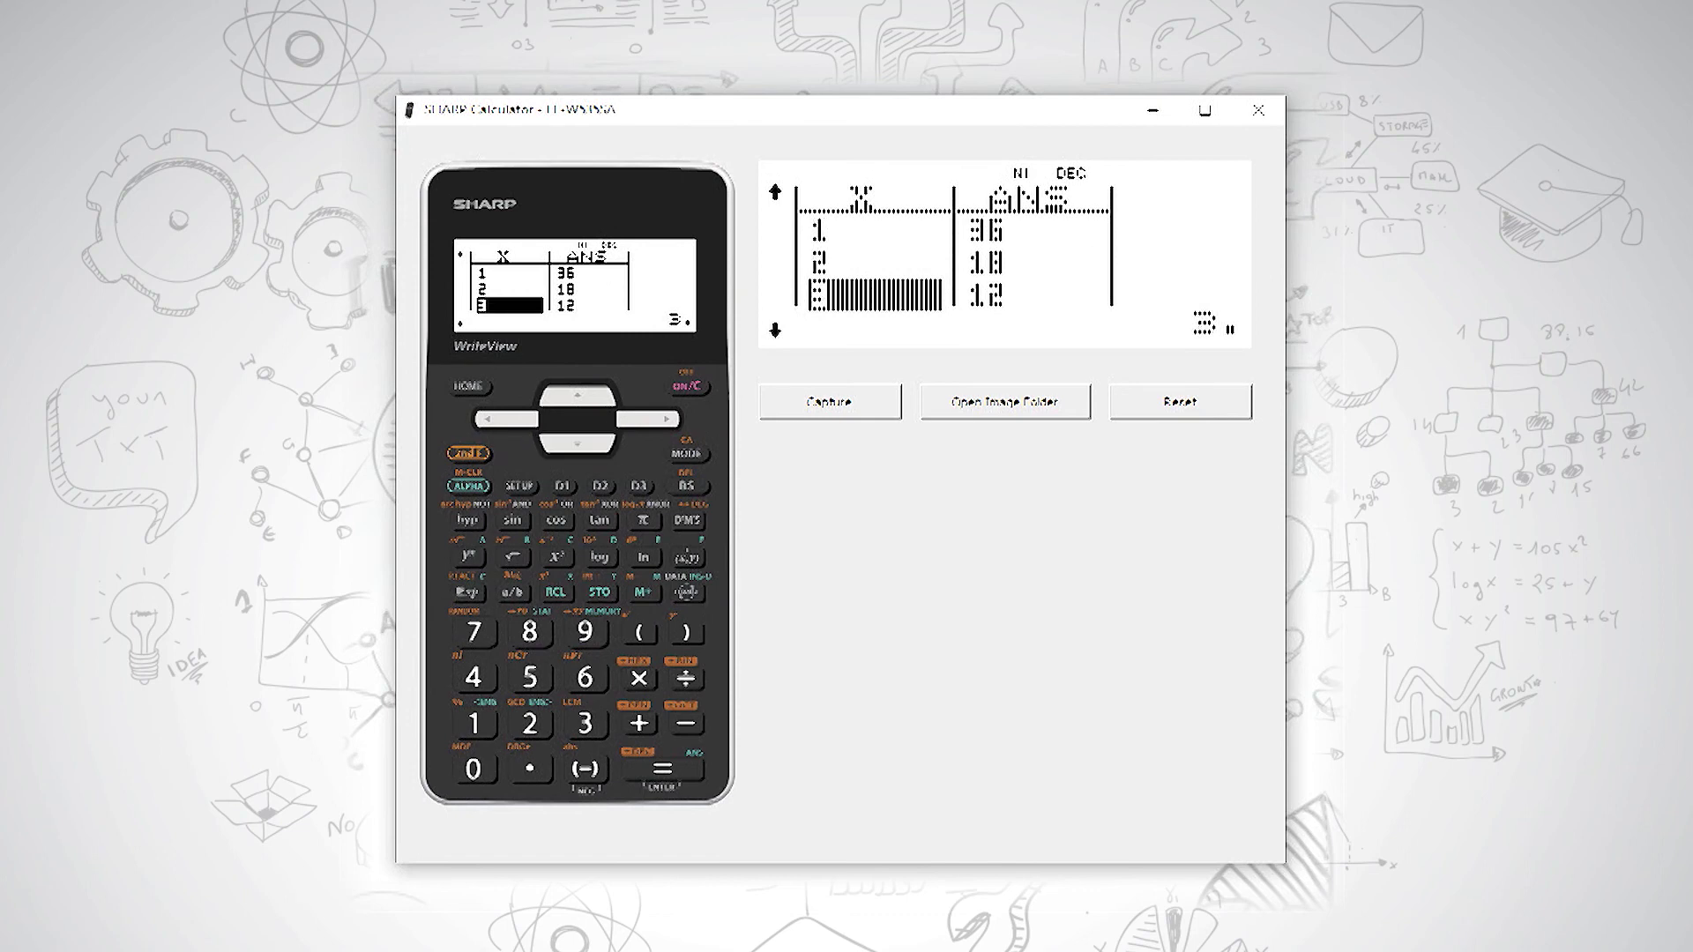
key(Down)
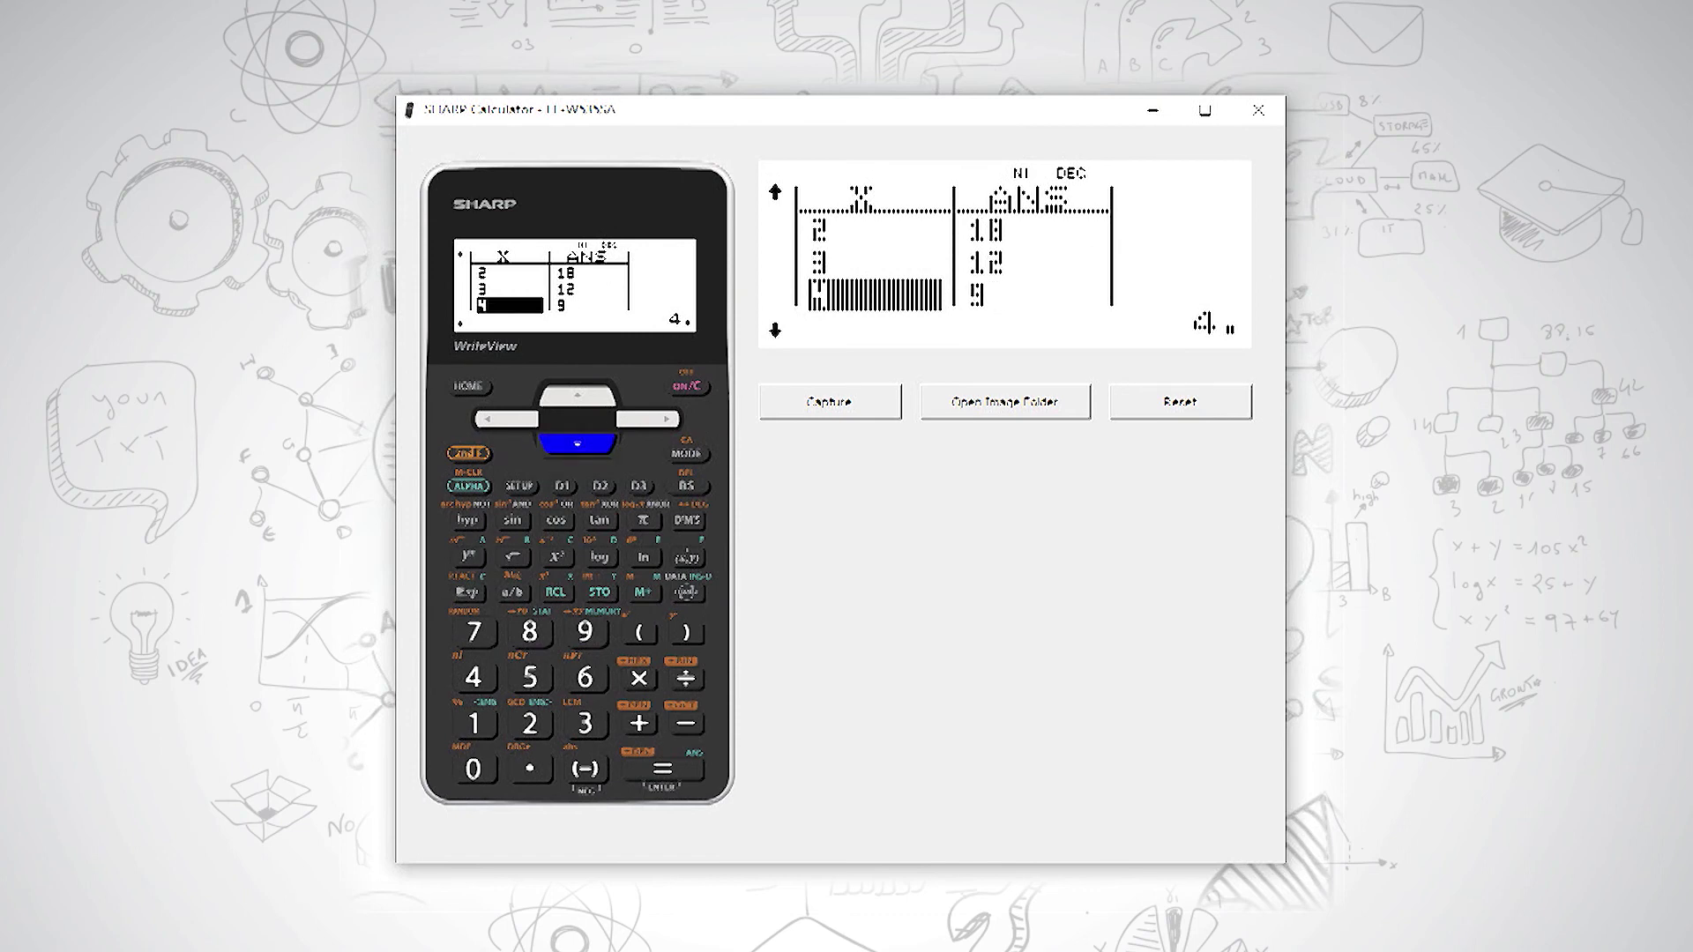
key(Down)
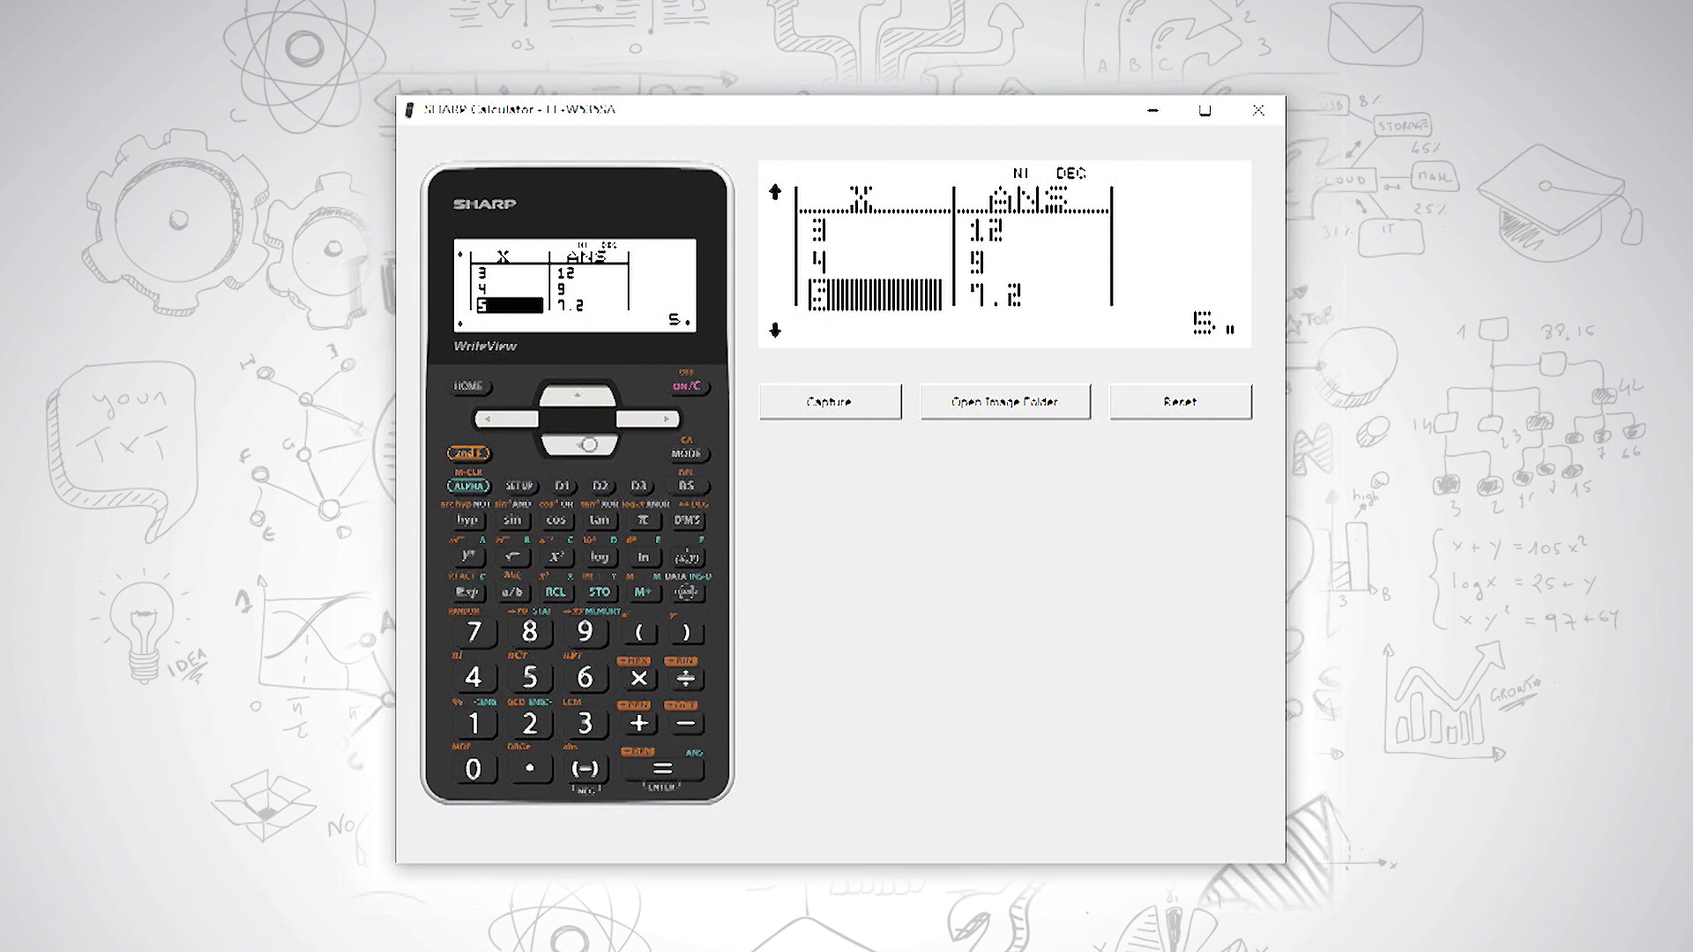
key(Down)
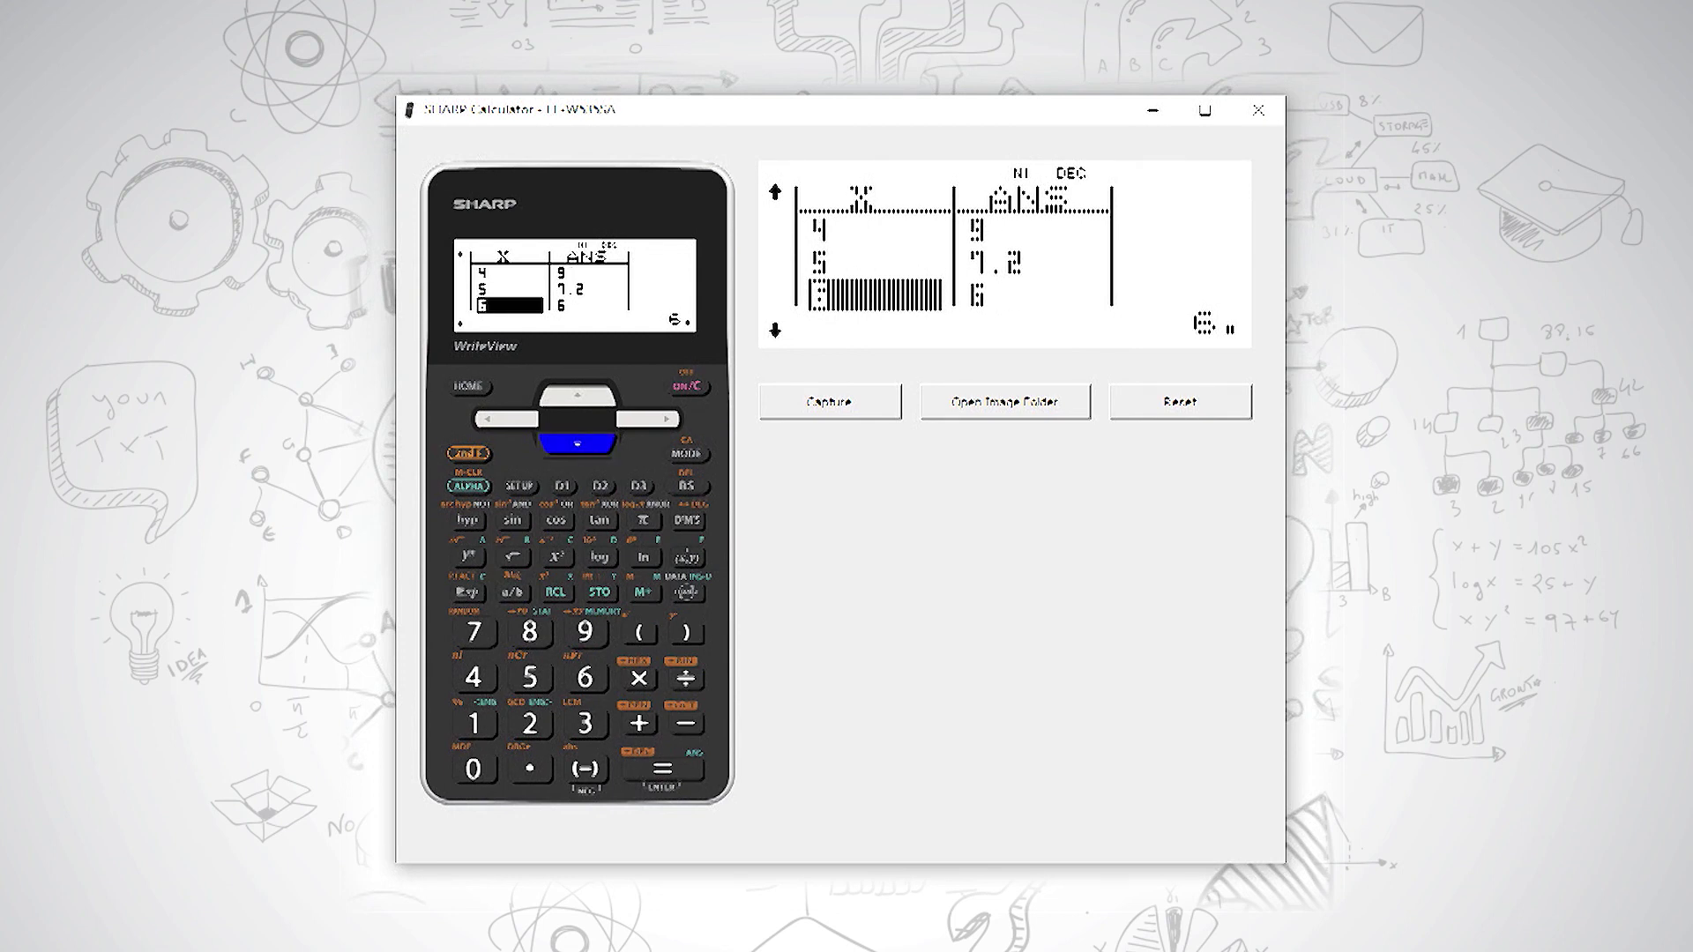